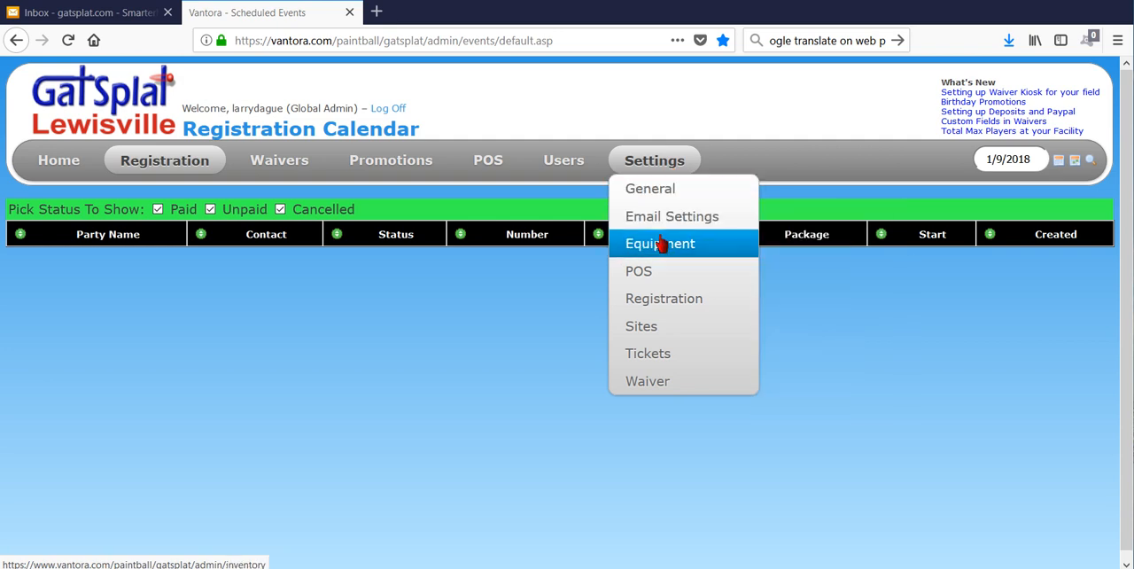
- Open the POS tax settings and add a tax named Entertainment Tax with a rate of .01
mouse_move(709, 282)
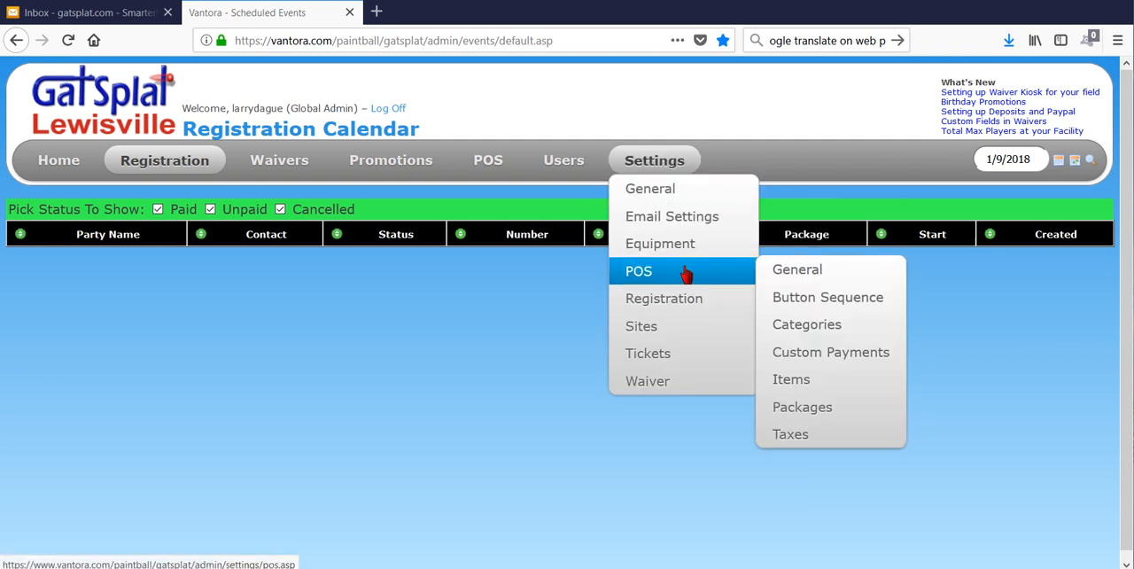
click(823, 436)
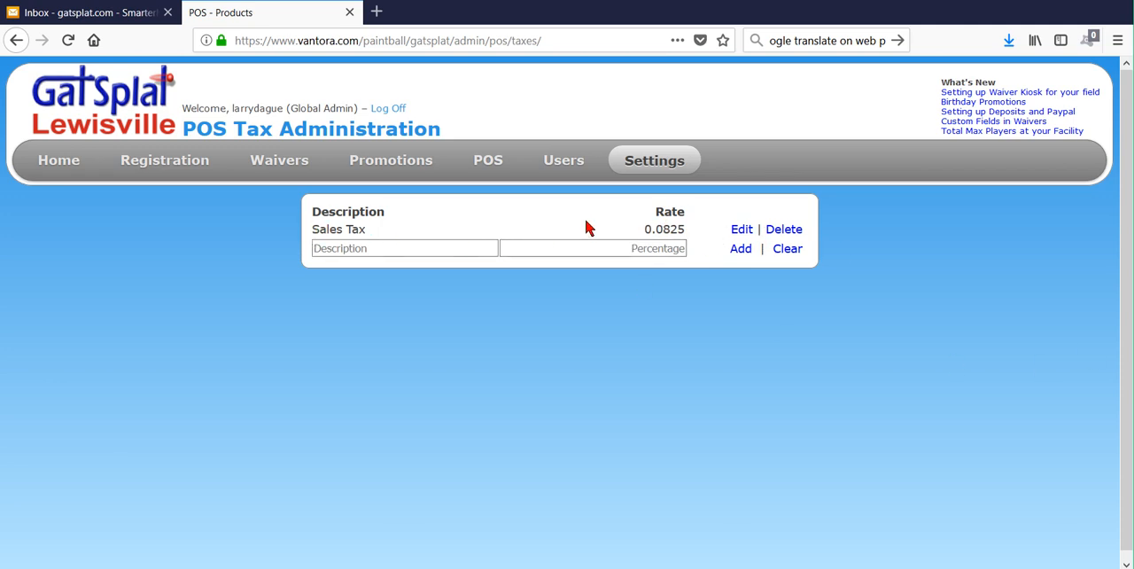
click(479, 247)
text(Entertainment Tax)
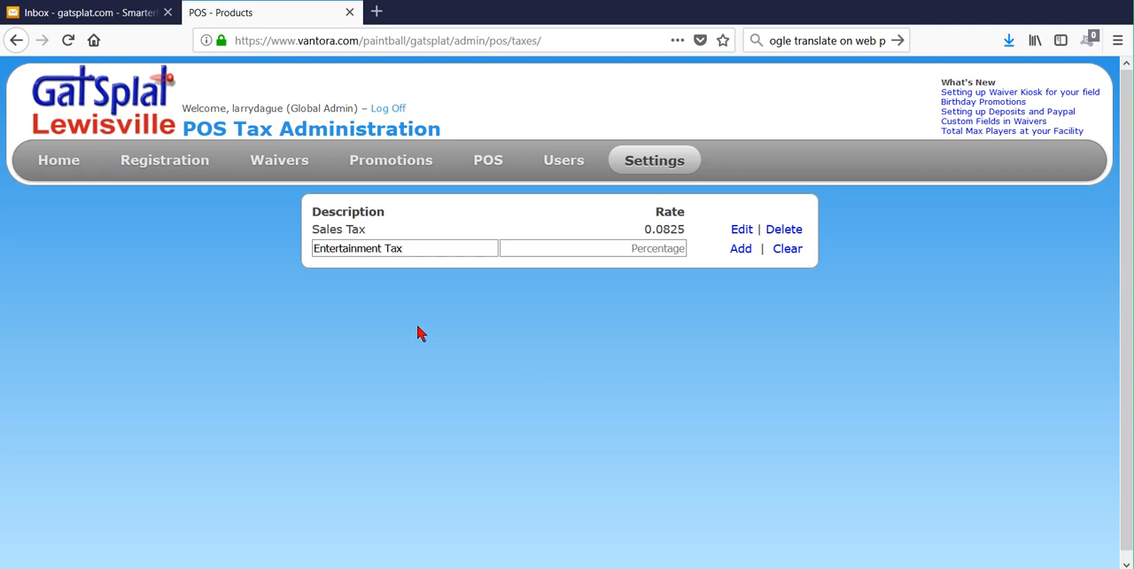
click(614, 253)
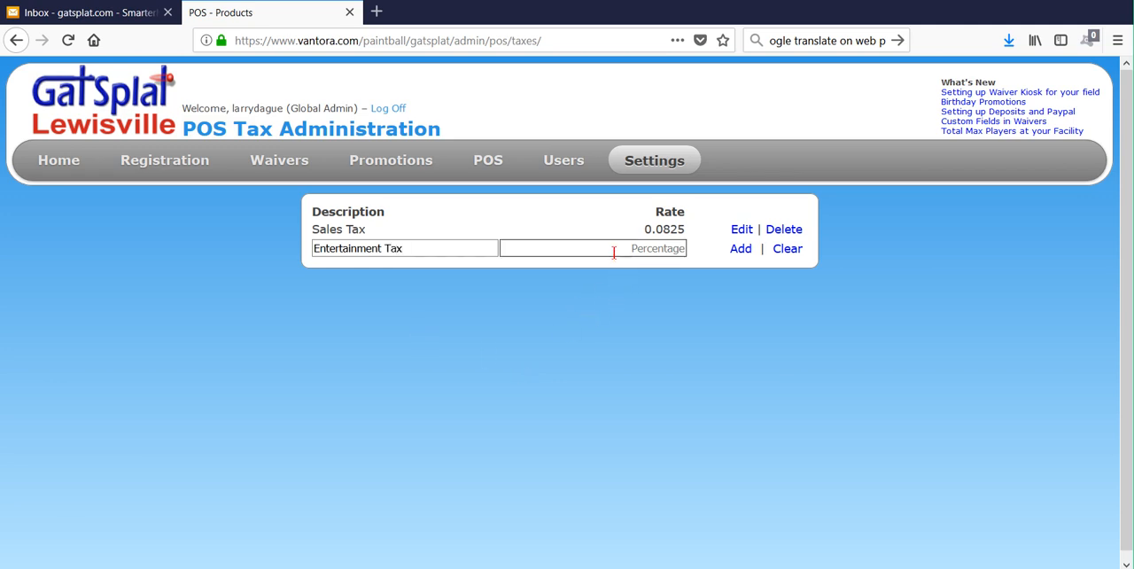
text(.)
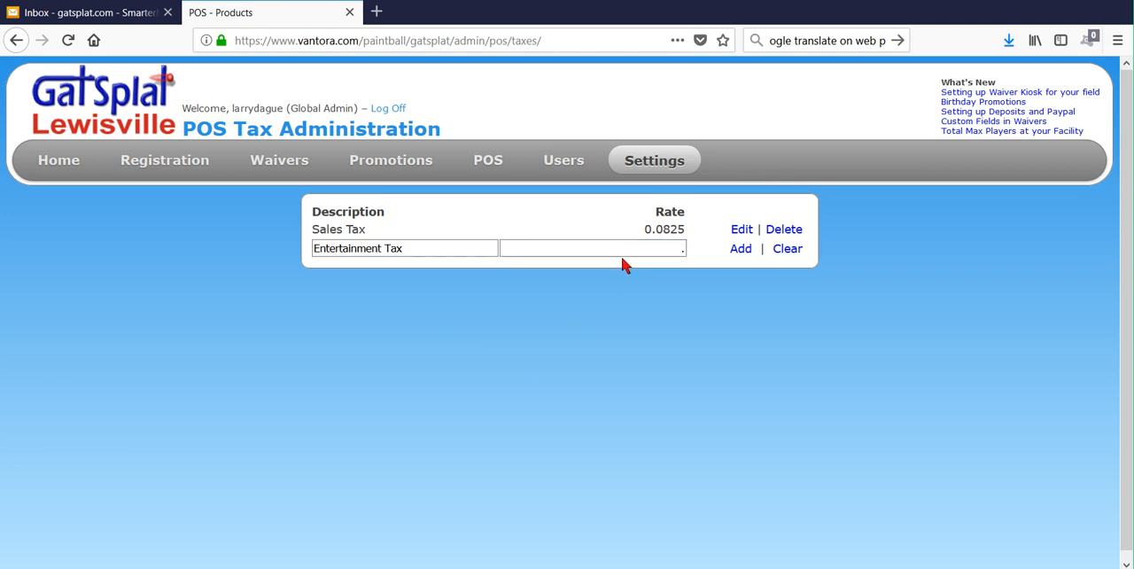
text(01)
click(741, 249)
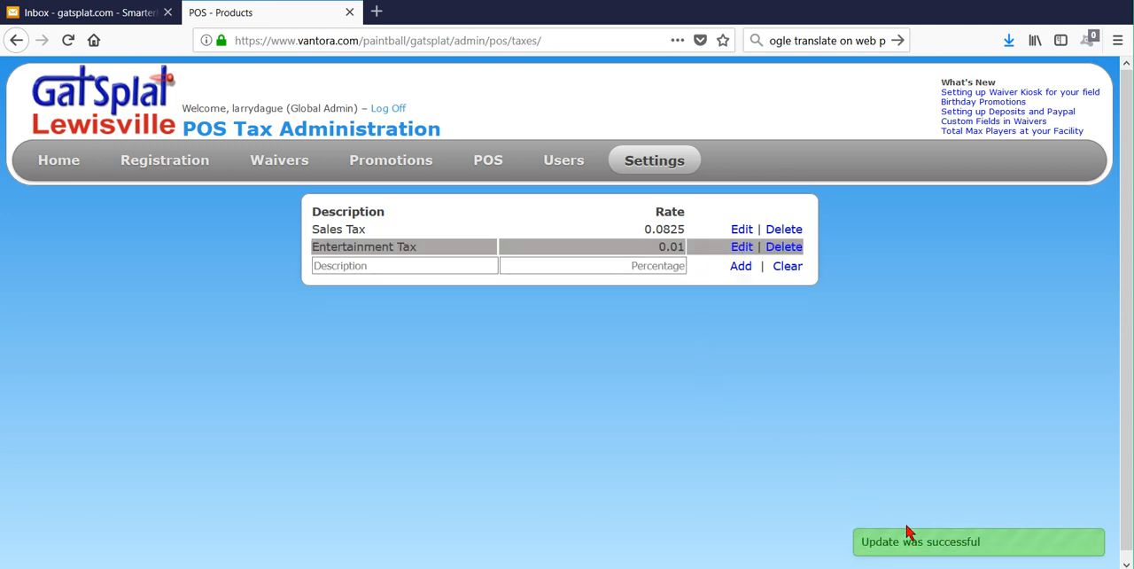
- Add another tax named GST with a rate of .03
click(359, 267)
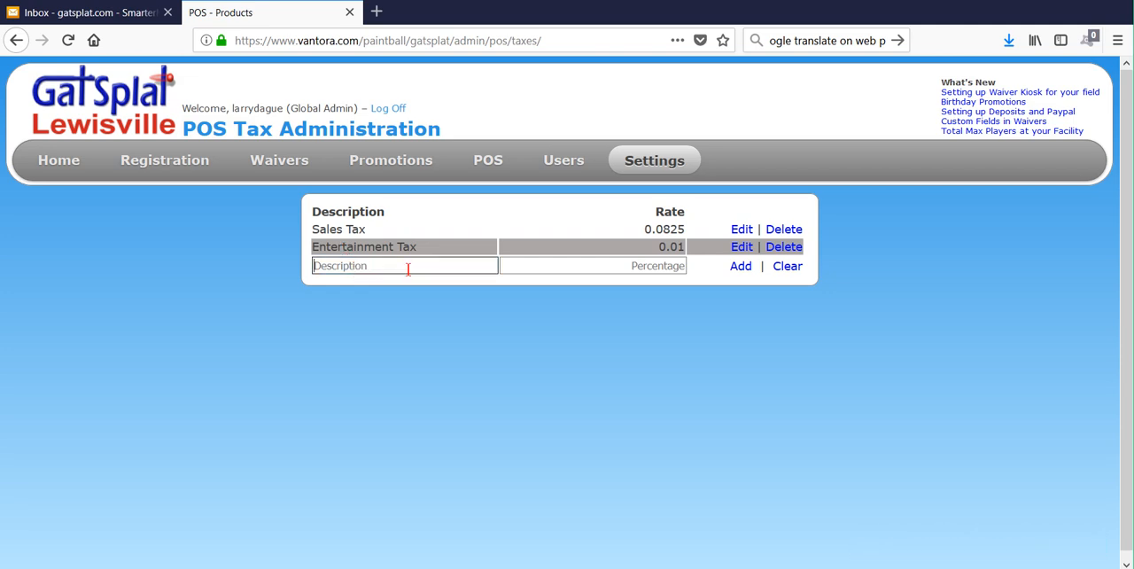
text(GST)
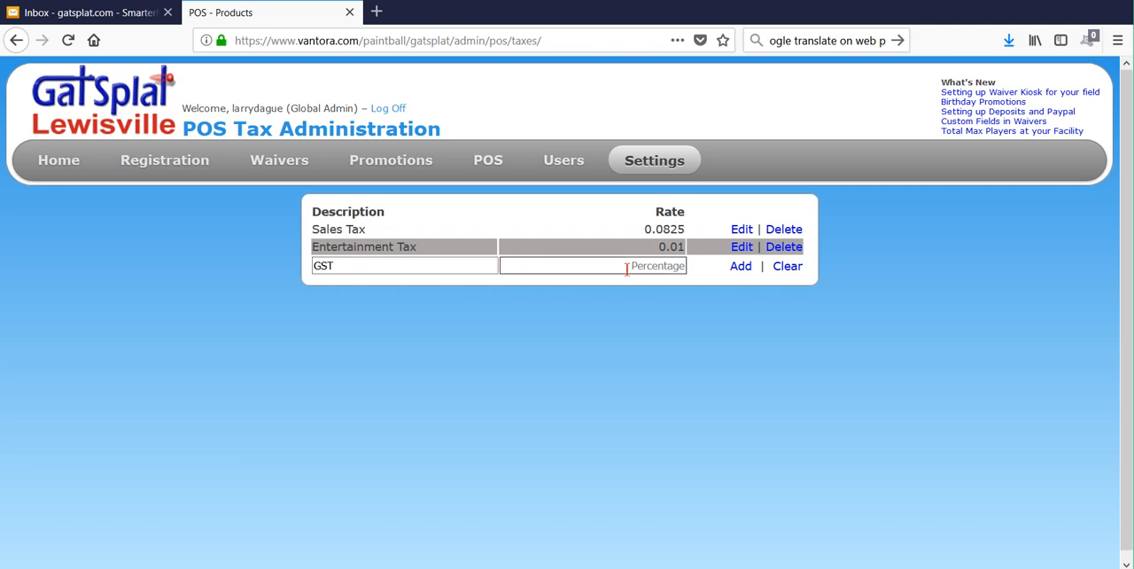
text(.03)
click(741, 267)
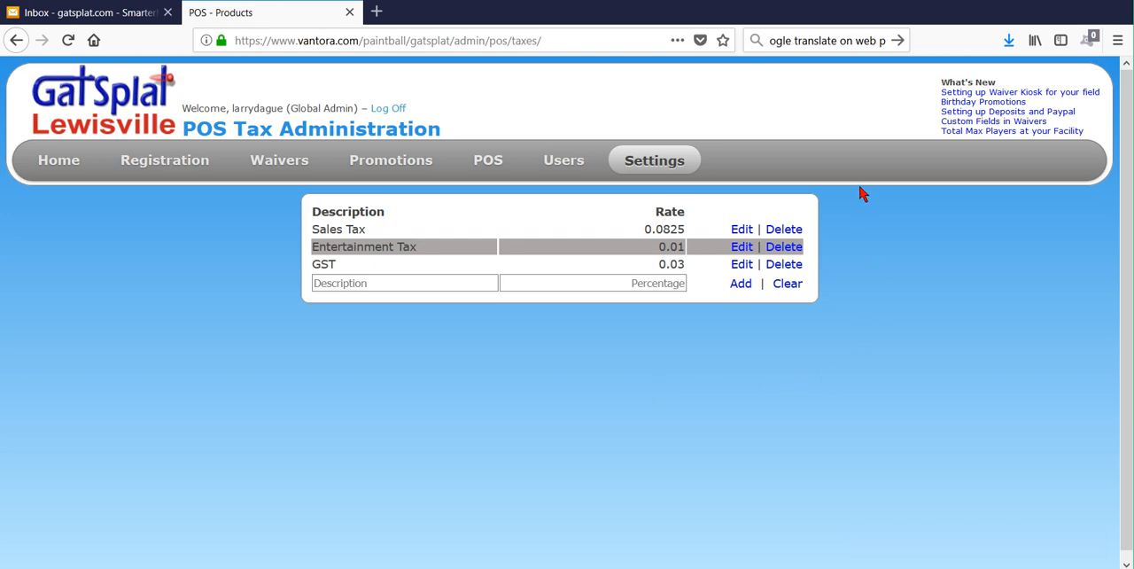
- Open the Play item in the POS item settings, apply Sales Tax and Entertainment Tax to it, and save it
mouse_move(643, 170)
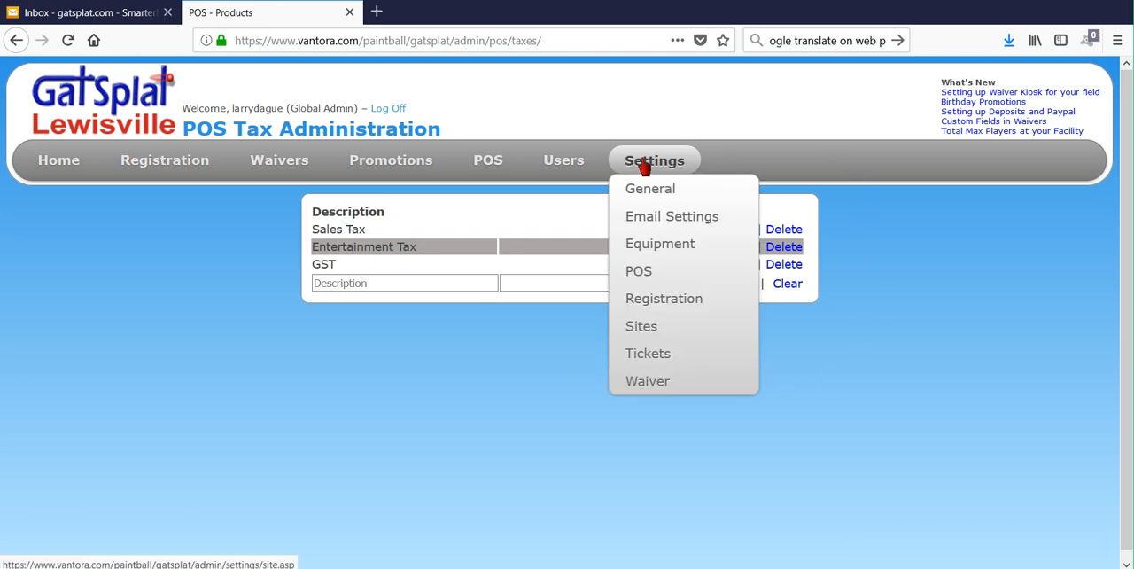
mouse_move(685, 277)
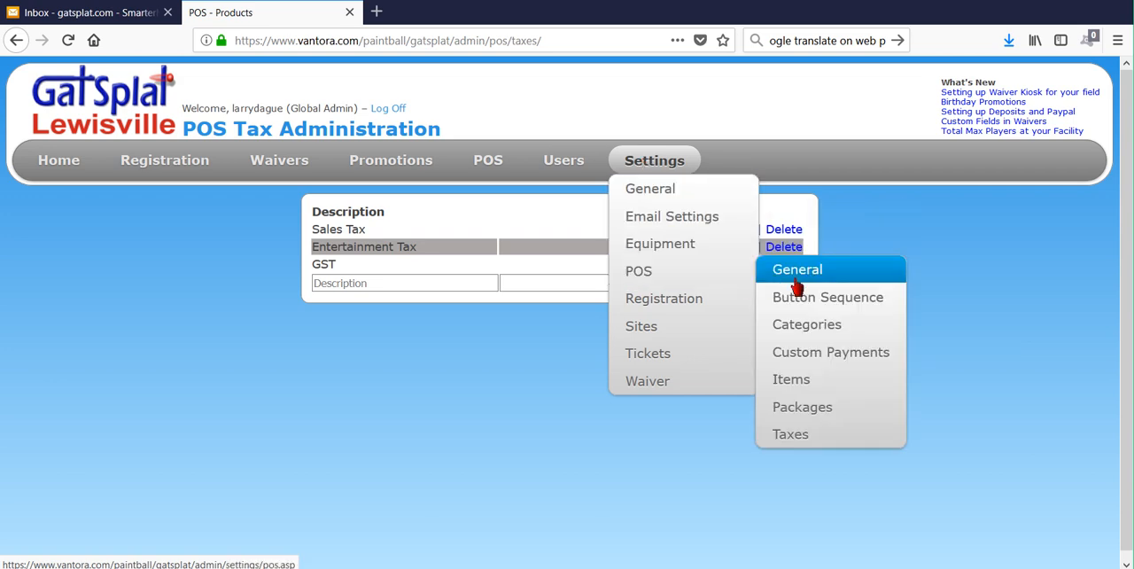
click(826, 386)
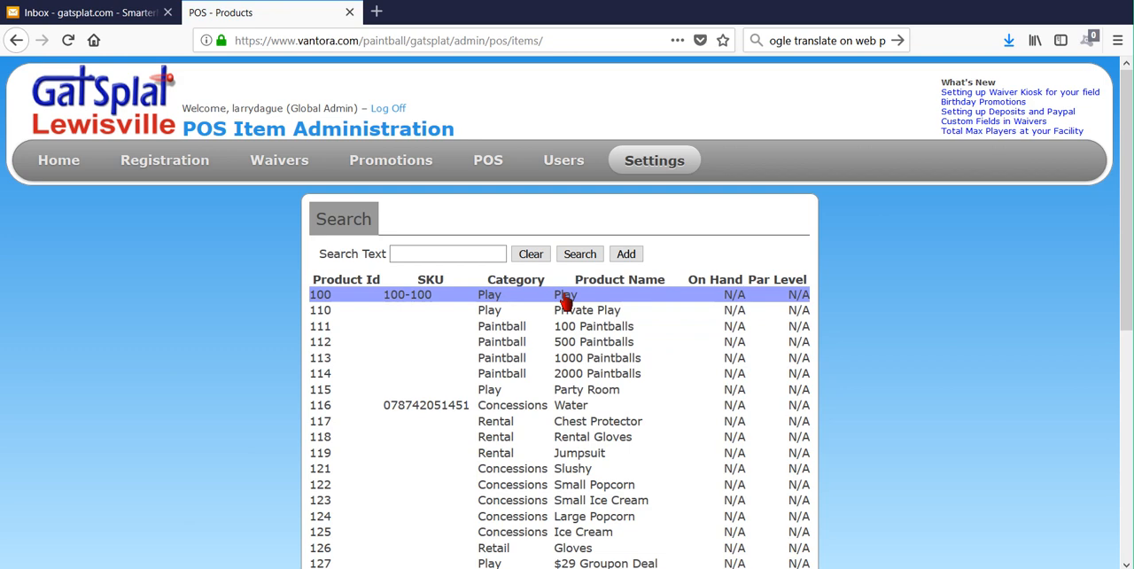
click(565, 301)
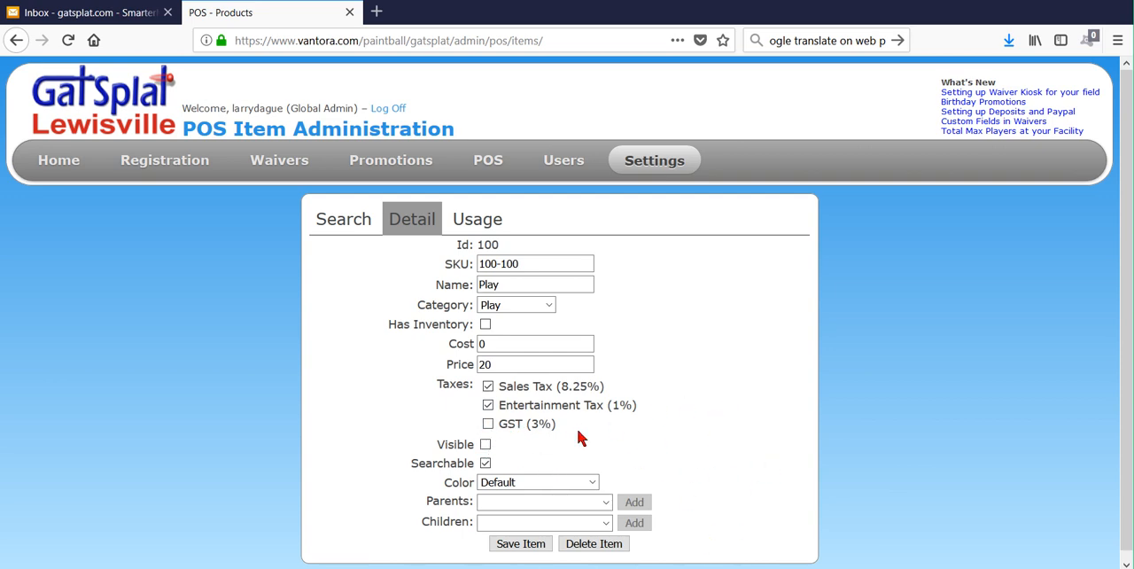
click(523, 544)
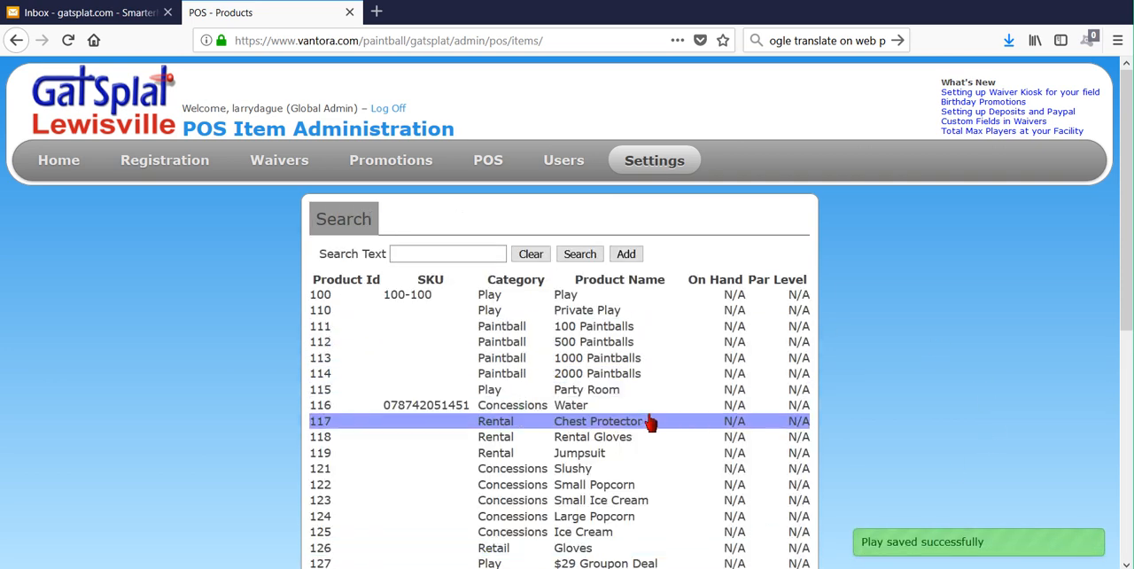
- Edit the Water item so that only GST applies instead of Sales Tax, and save it
click(599, 414)
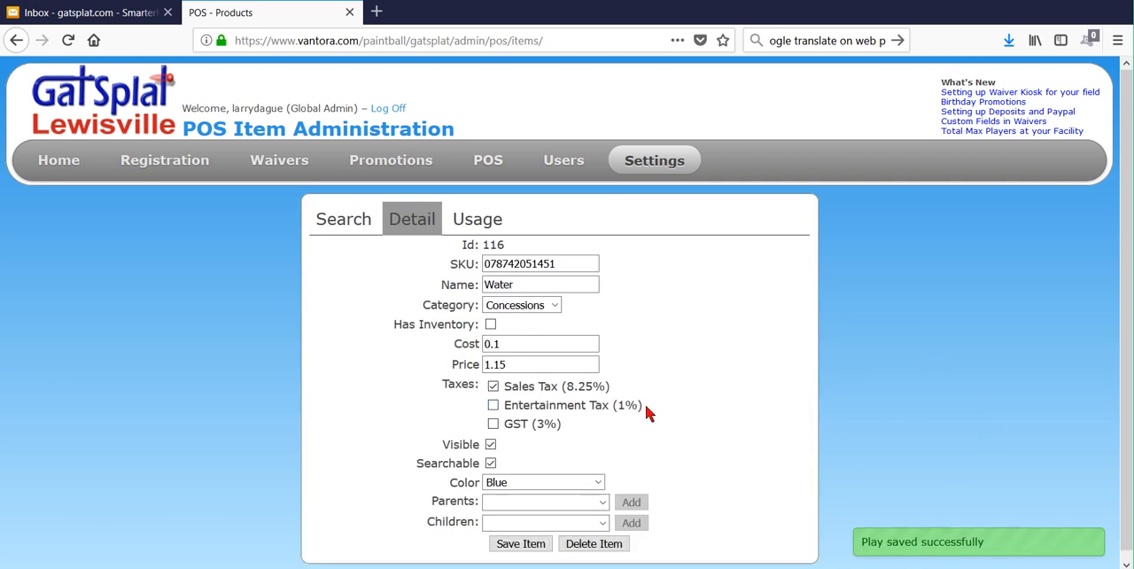
click(494, 387)
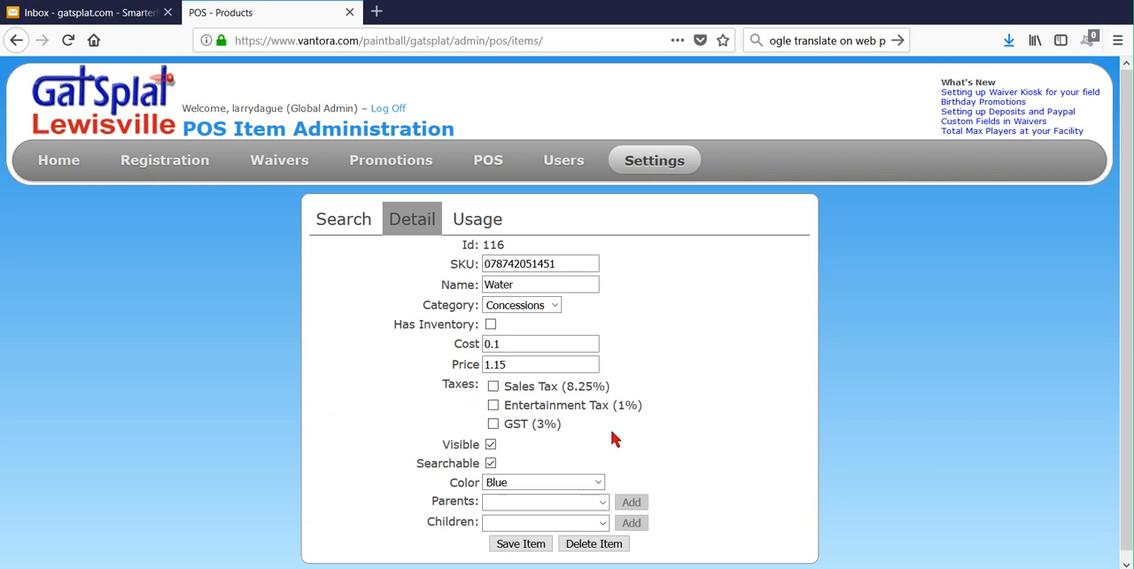
click(494, 424)
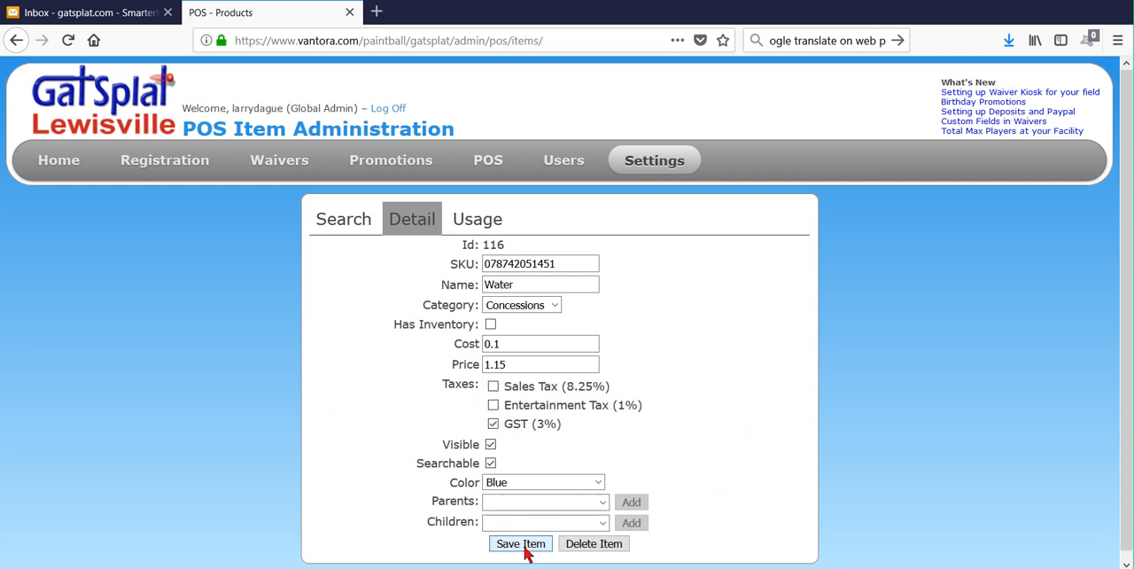
click(523, 544)
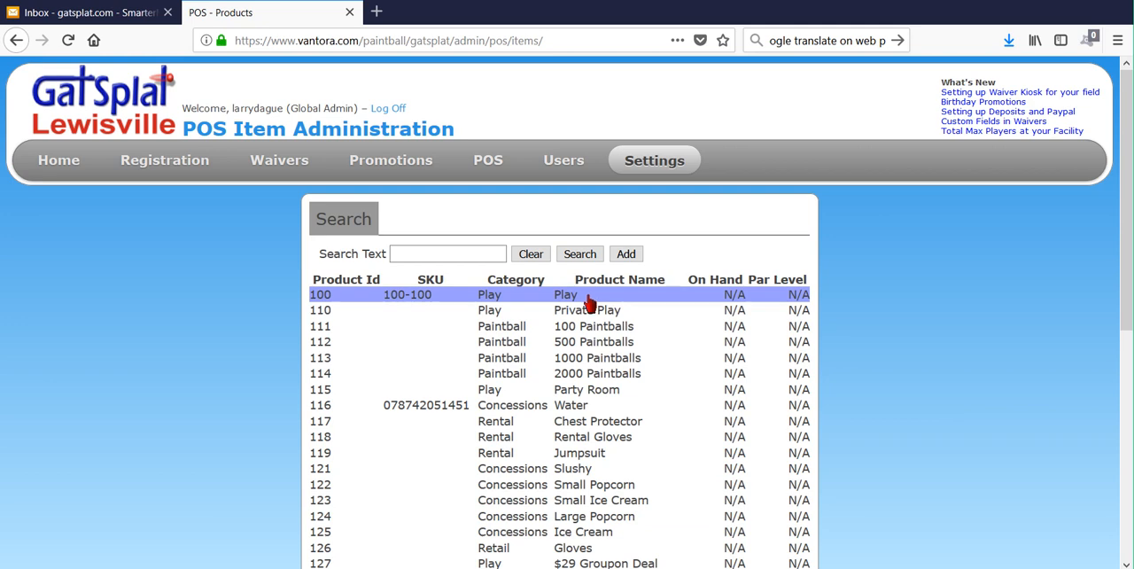
- Go to the POS invoices, open the existing invoice containing the SILVER 10 PACK, and delete it
click(590, 304)
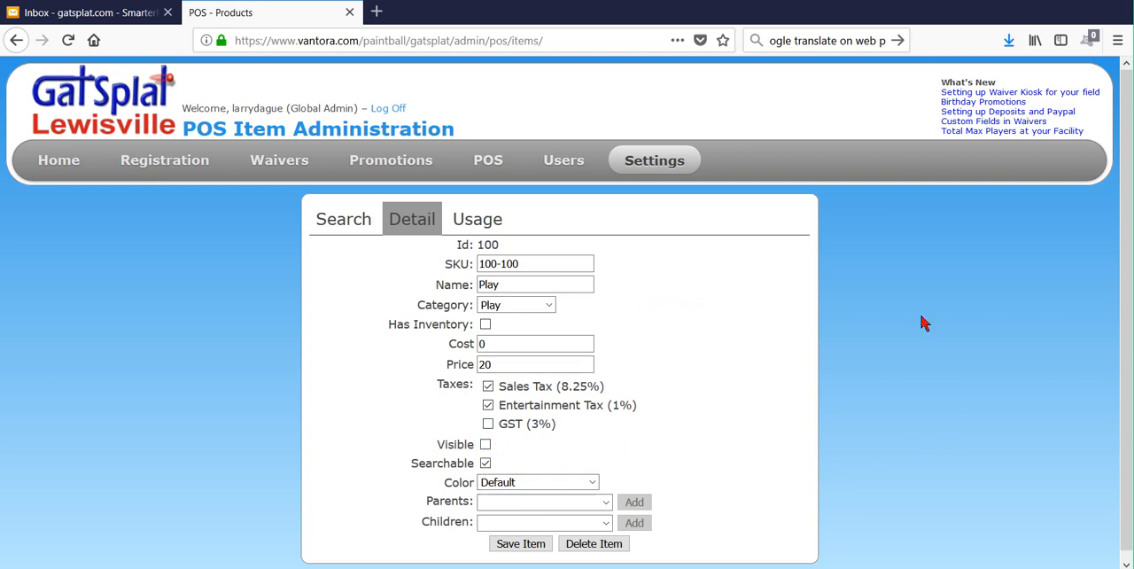
click(489, 166)
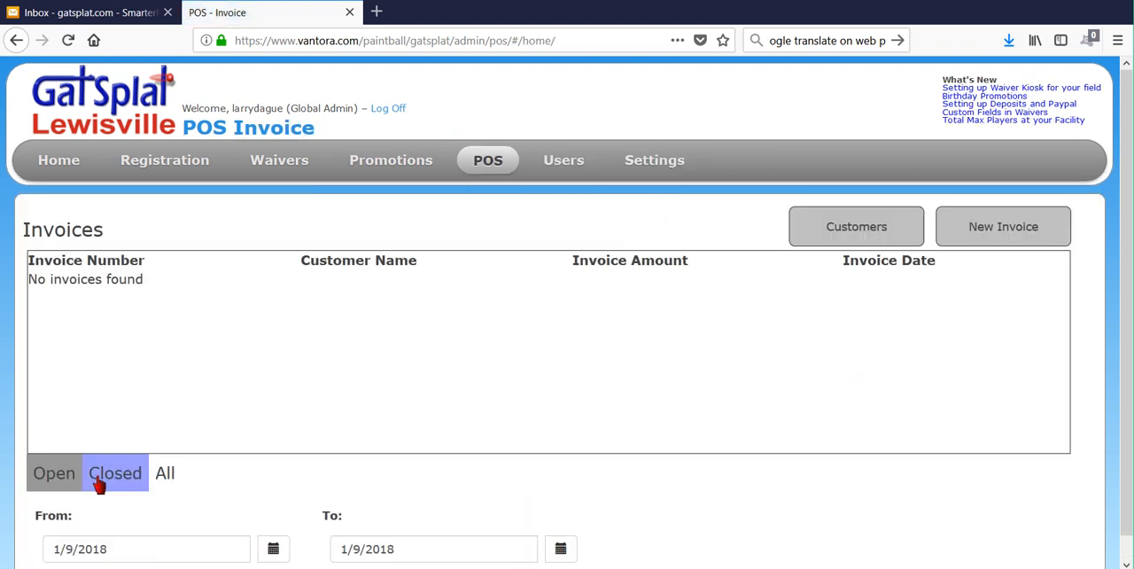
click(129, 485)
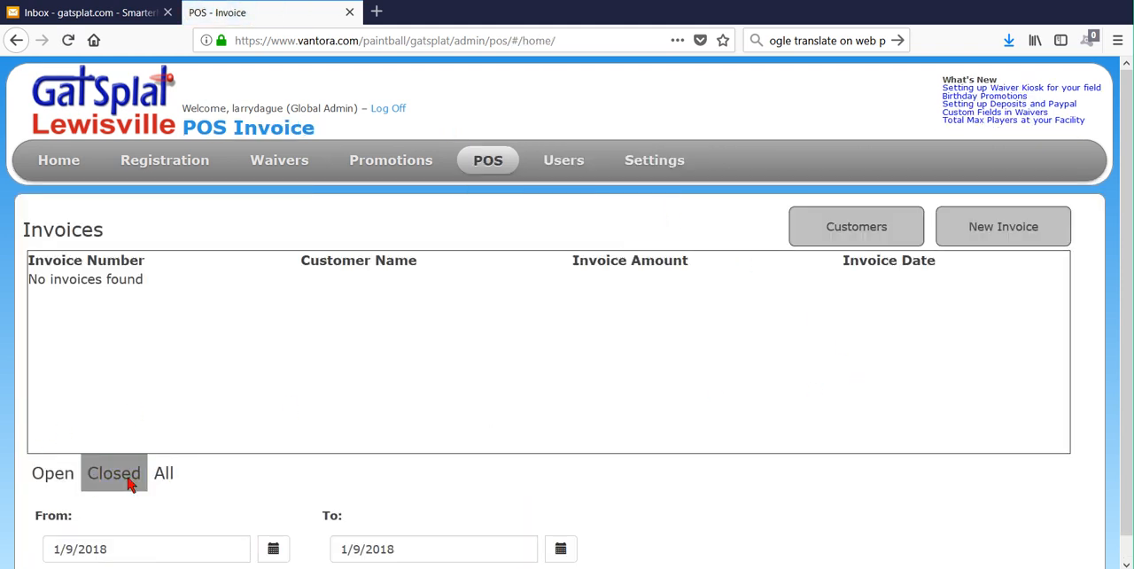
click(572, 280)
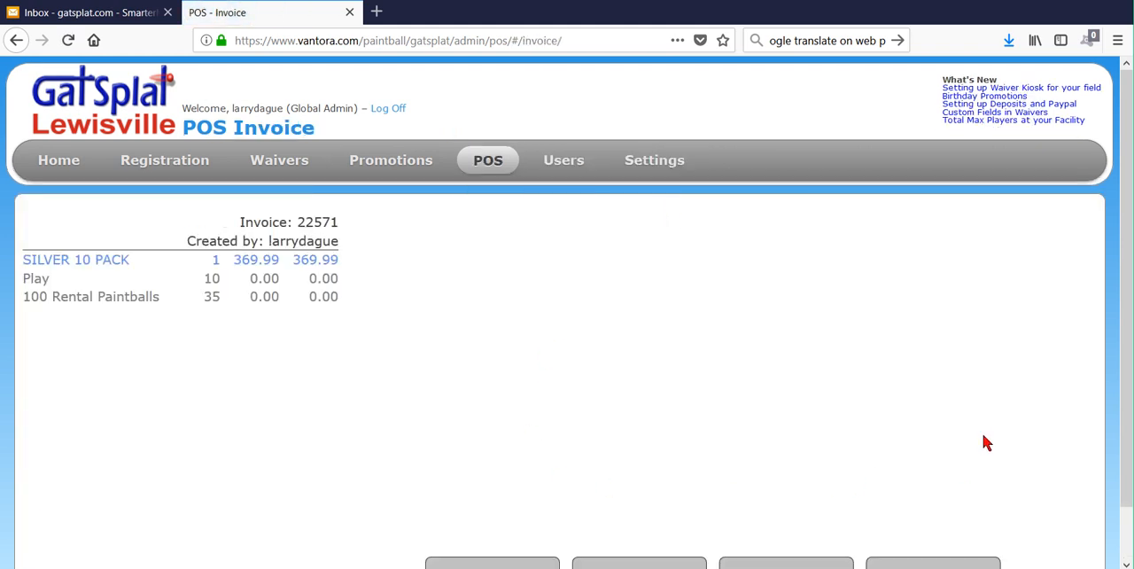
scroll(987, 506, down, 2)
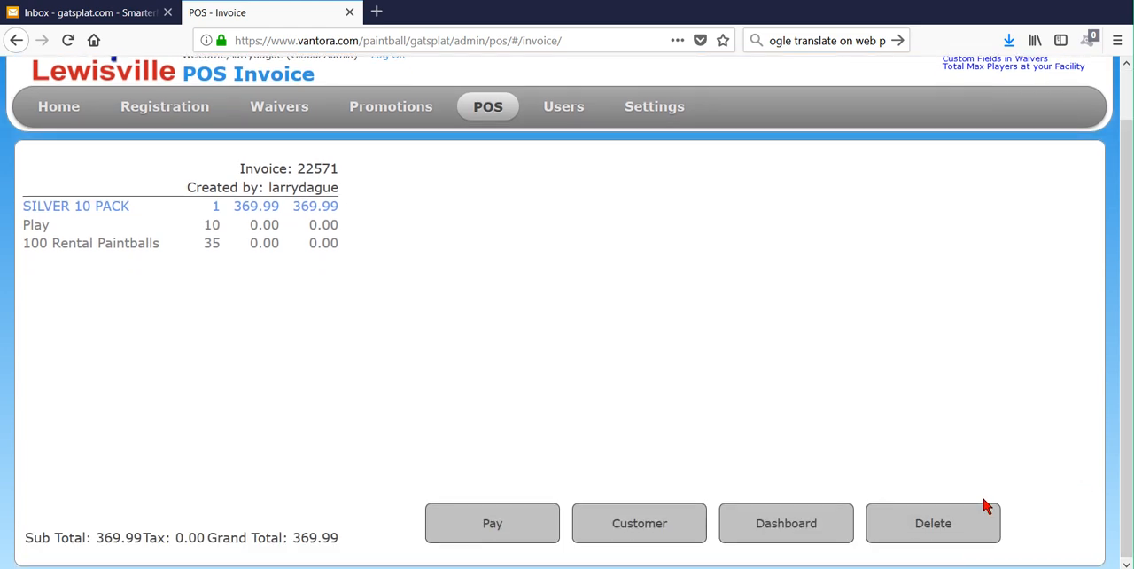
click(931, 532)
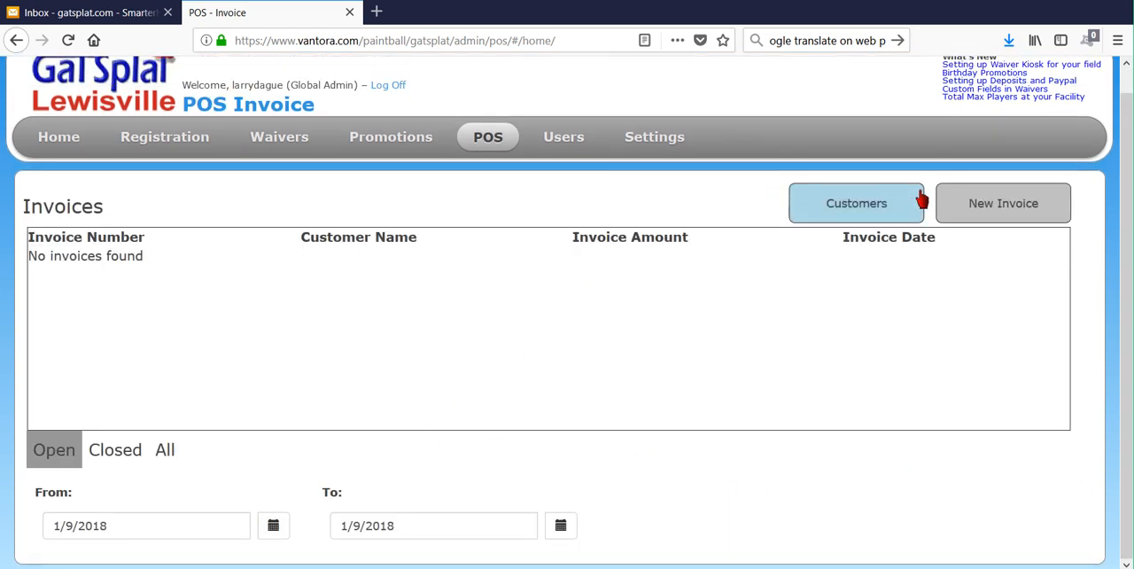
- Start a new invoice, search the products for "play", add one Play item, and check the tax total
click(998, 209)
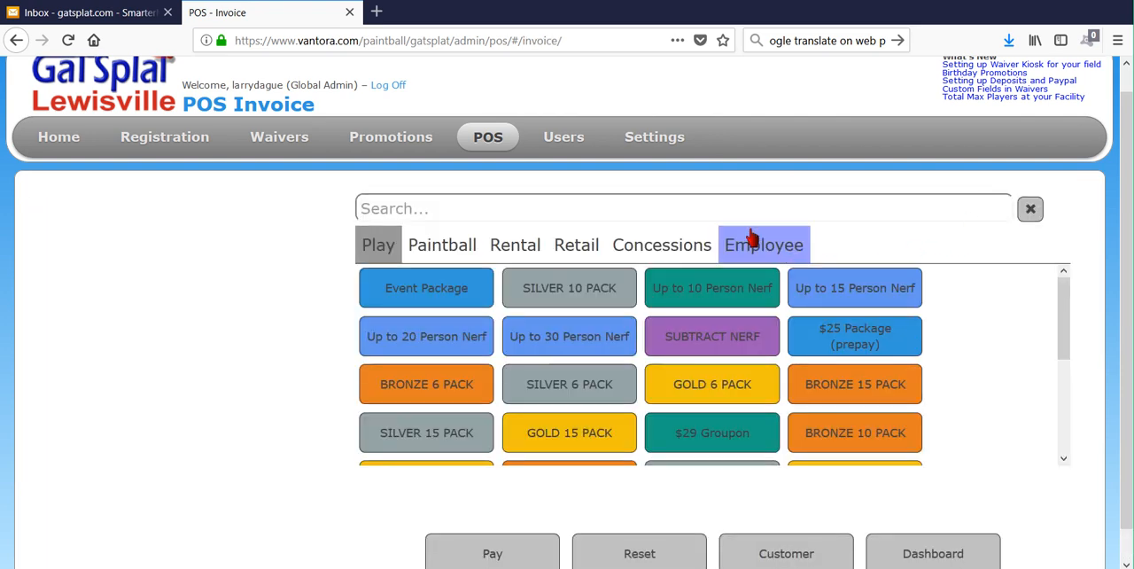
click(739, 205)
text(p)
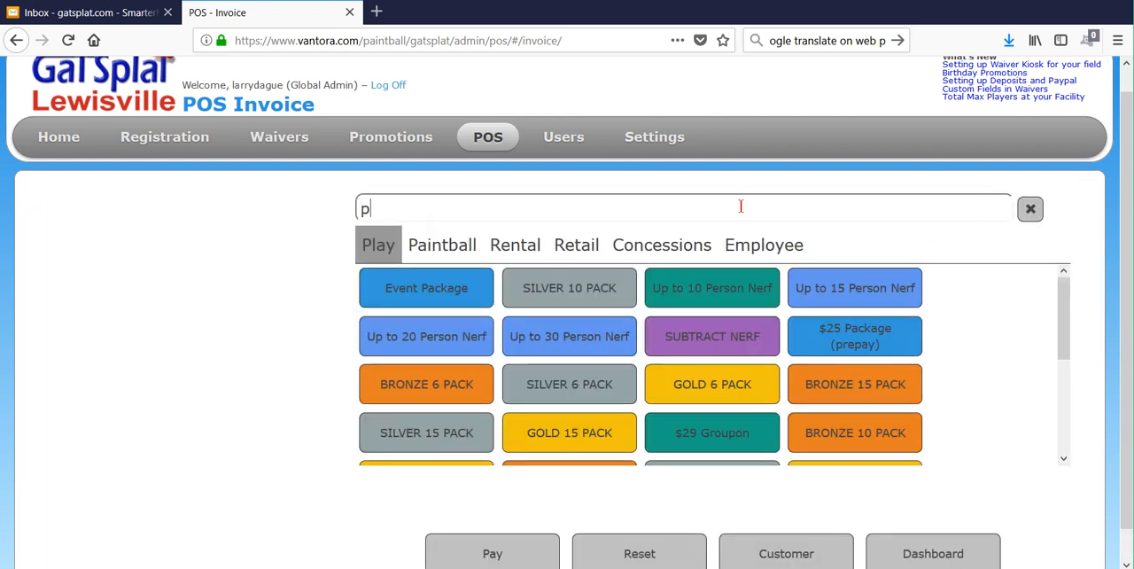
text(;)
key(BackSpace)
text(lay)
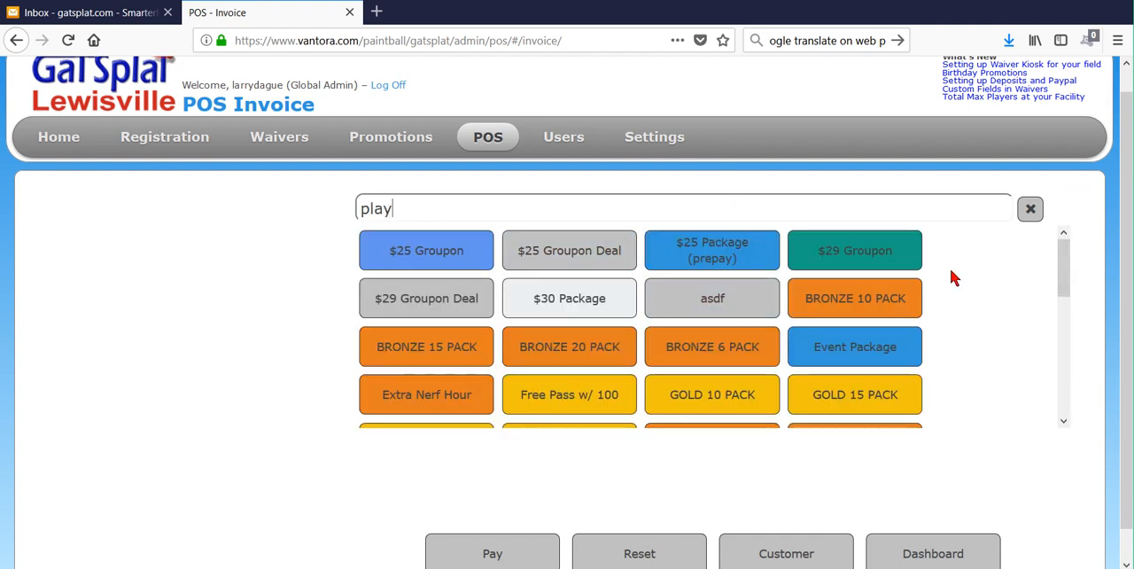
scroll(953, 279, down, 3)
scroll(954, 278, down, 2)
scroll(721, 304, up, 2)
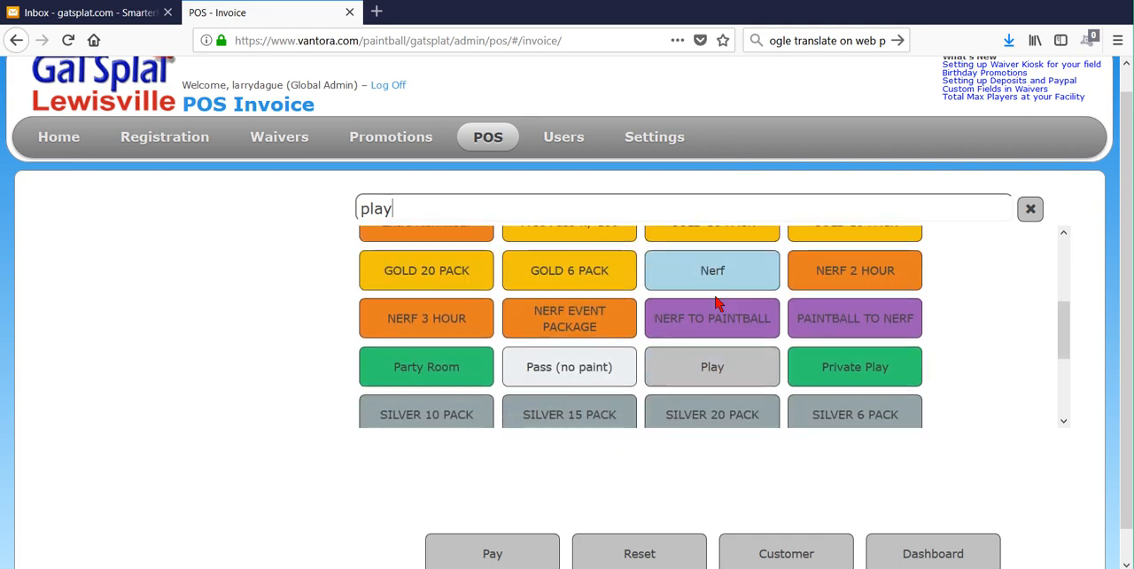
click(722, 373)
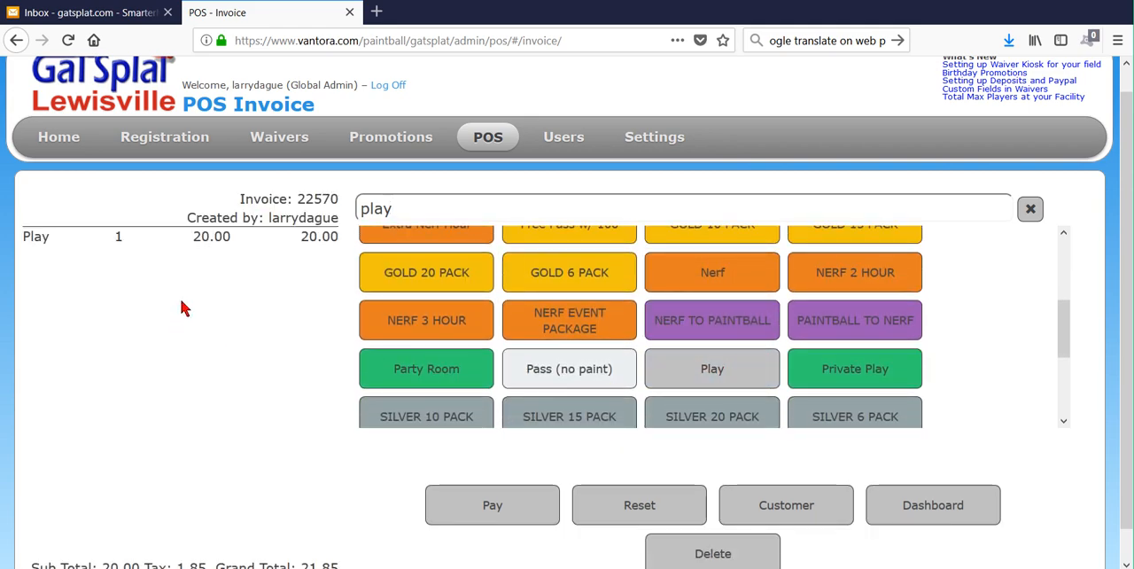
scroll(253, 359, down, 1)
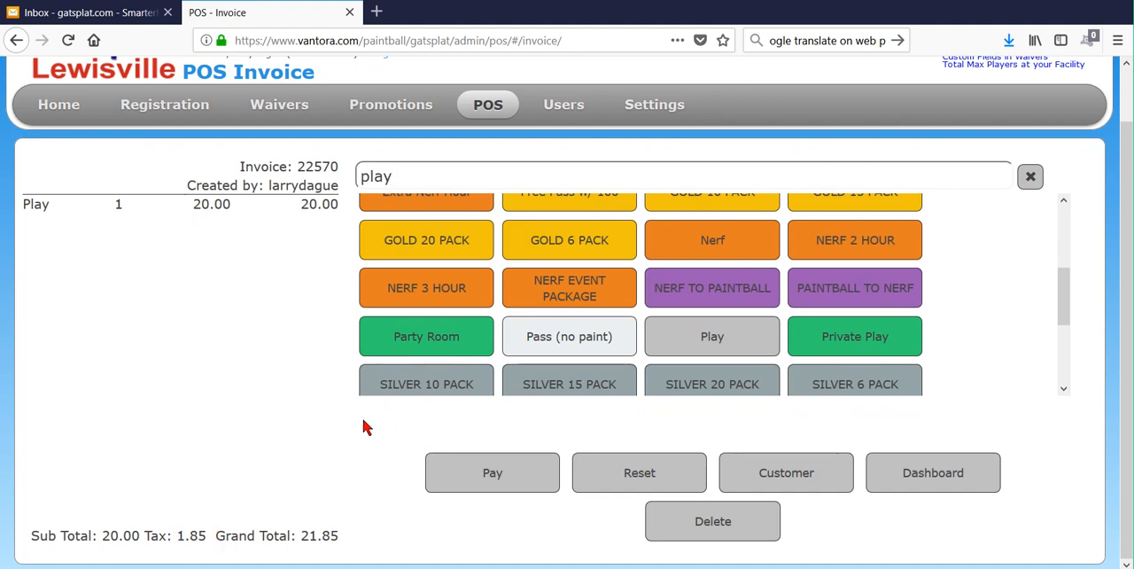
scroll(363, 425, up, 1)
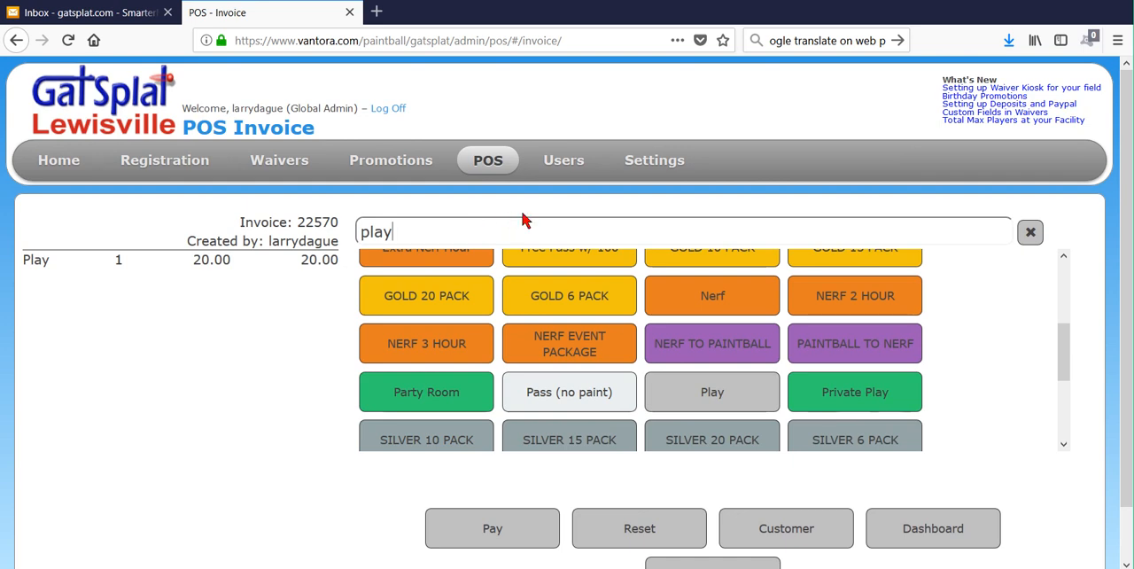
- Search the products for "wat", add one Water item to the invoice, and check its totals
drag(523, 234, 337, 222)
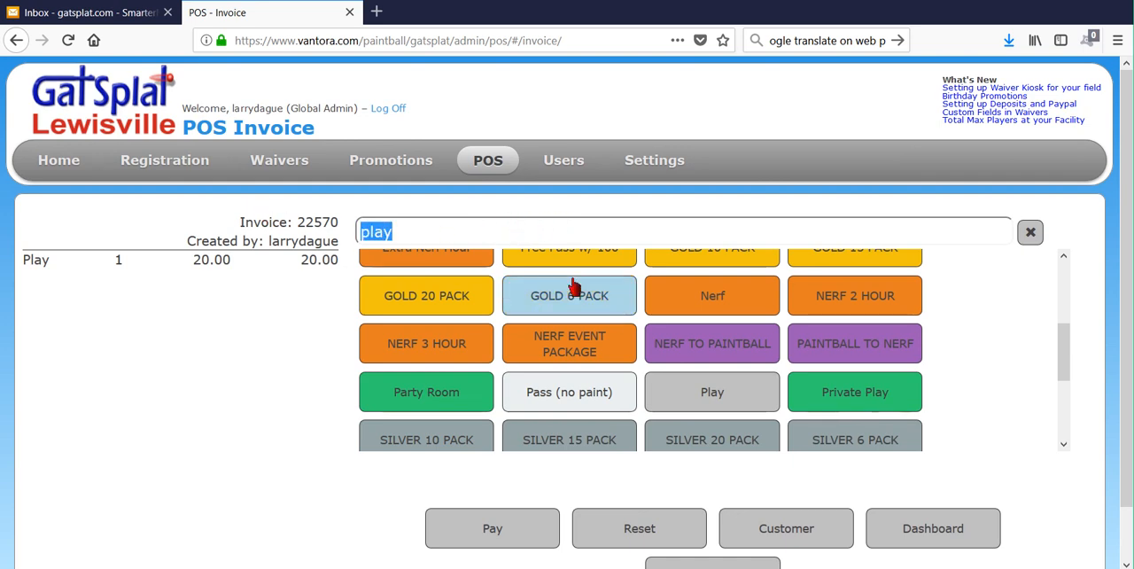
text(wat)
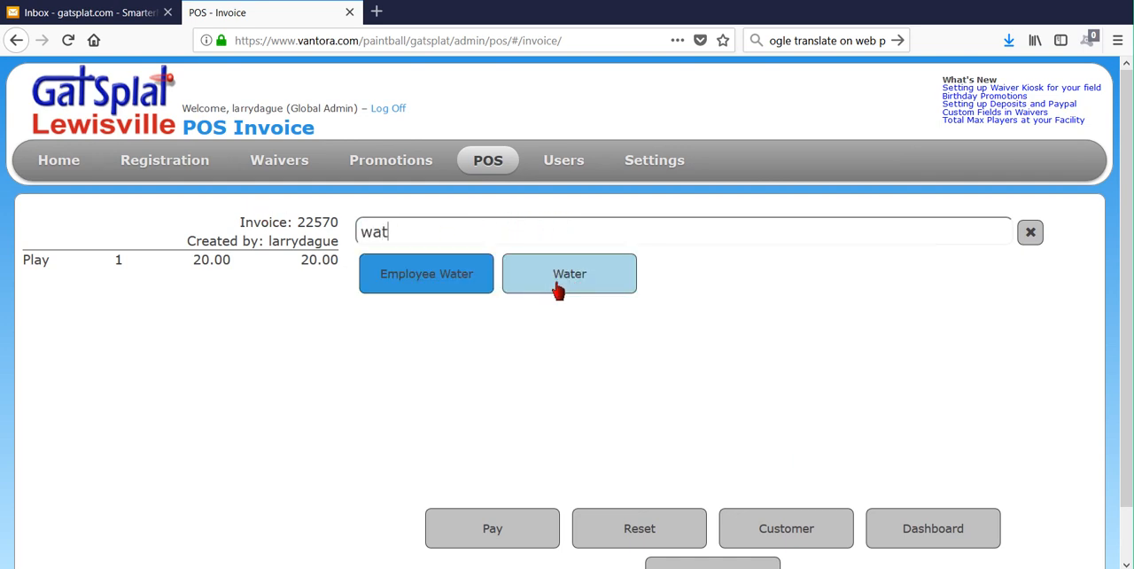
click(569, 281)
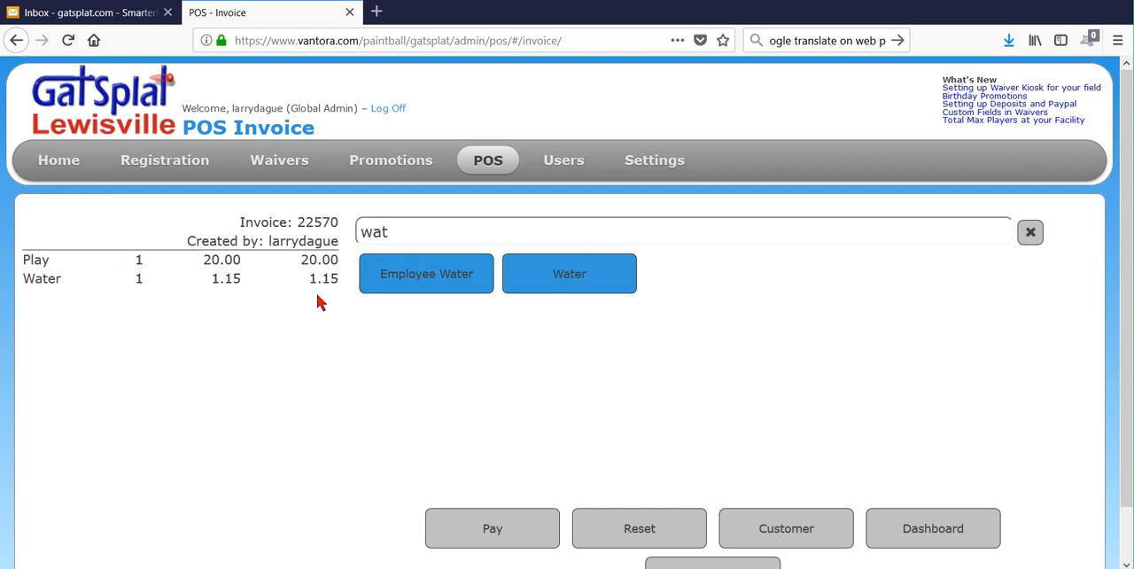
scroll(455, 375, down, 1)
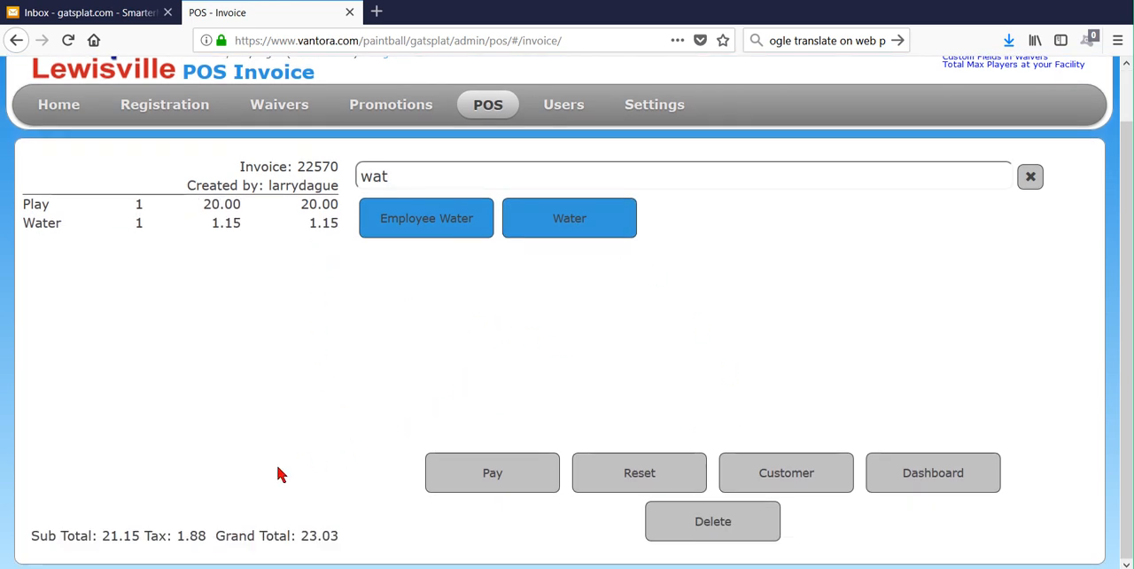
- Pay the full invoice amount in cash and complete the sale
click(516, 478)
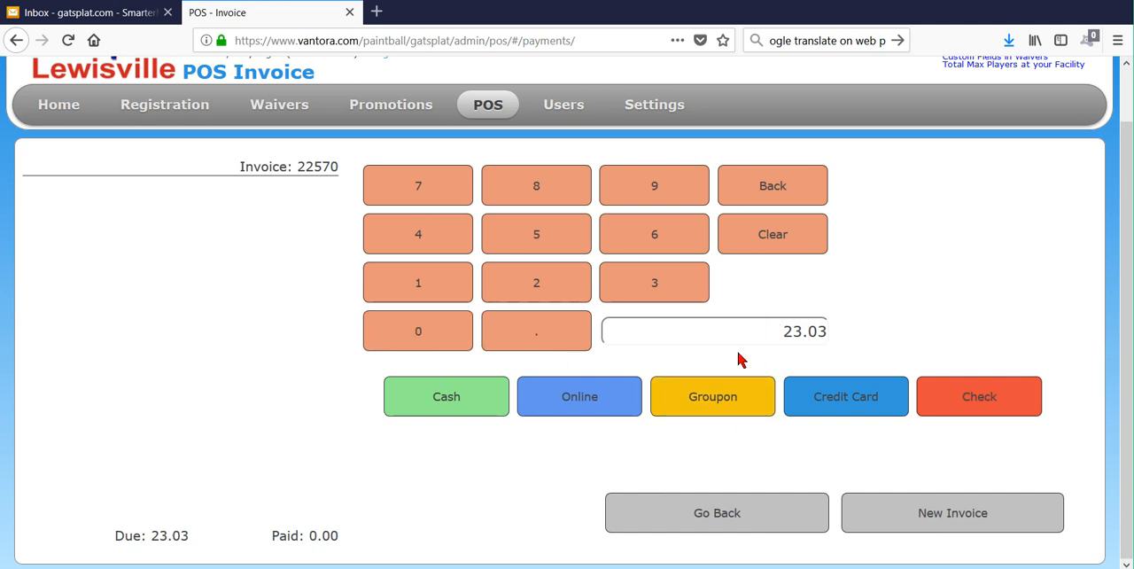
click(481, 401)
click(770, 408)
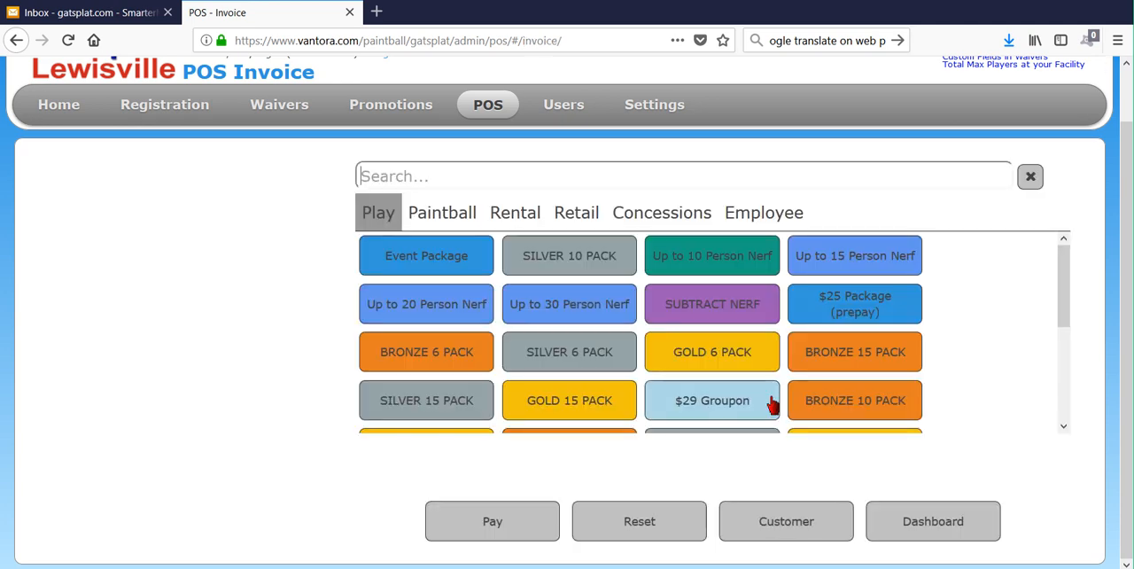
- Open the POS reports and review the taxes collected in the Daily Report
mouse_move(483, 134)
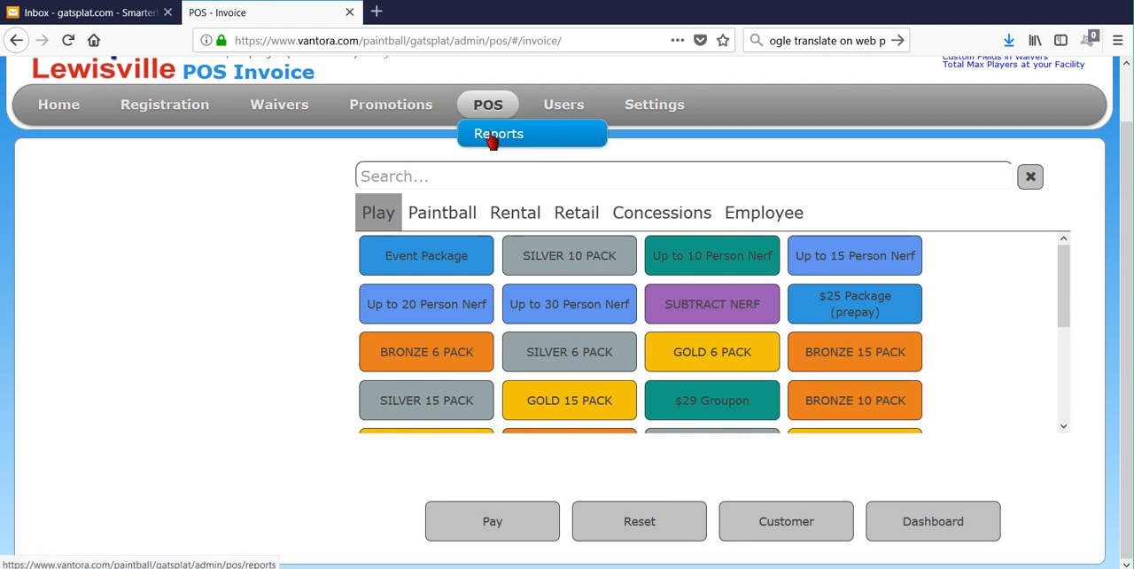
click(493, 138)
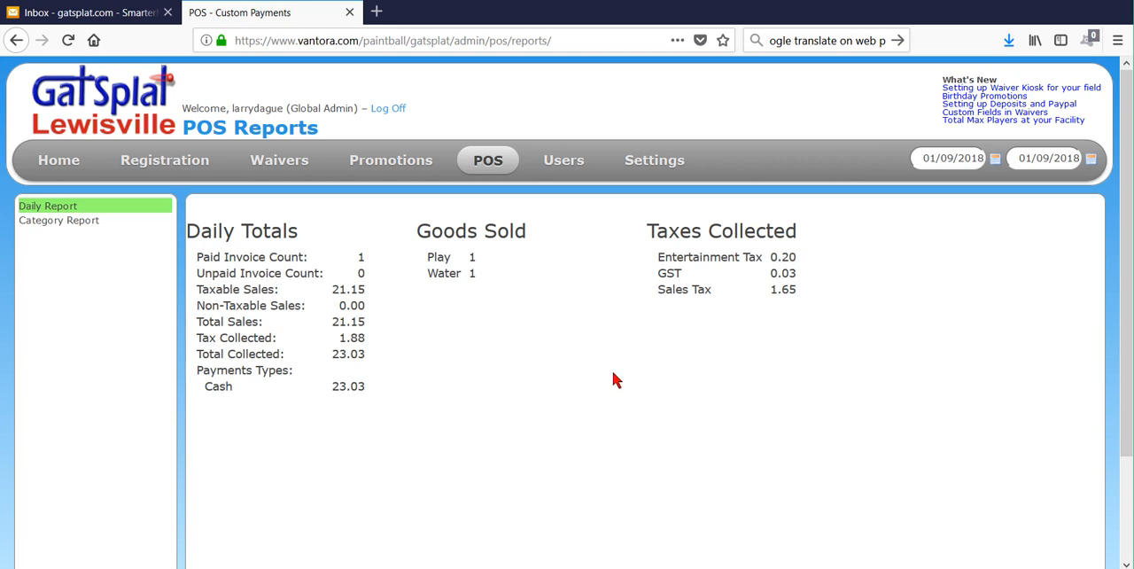
- Bring up the list of POS settings pages
click(656, 174)
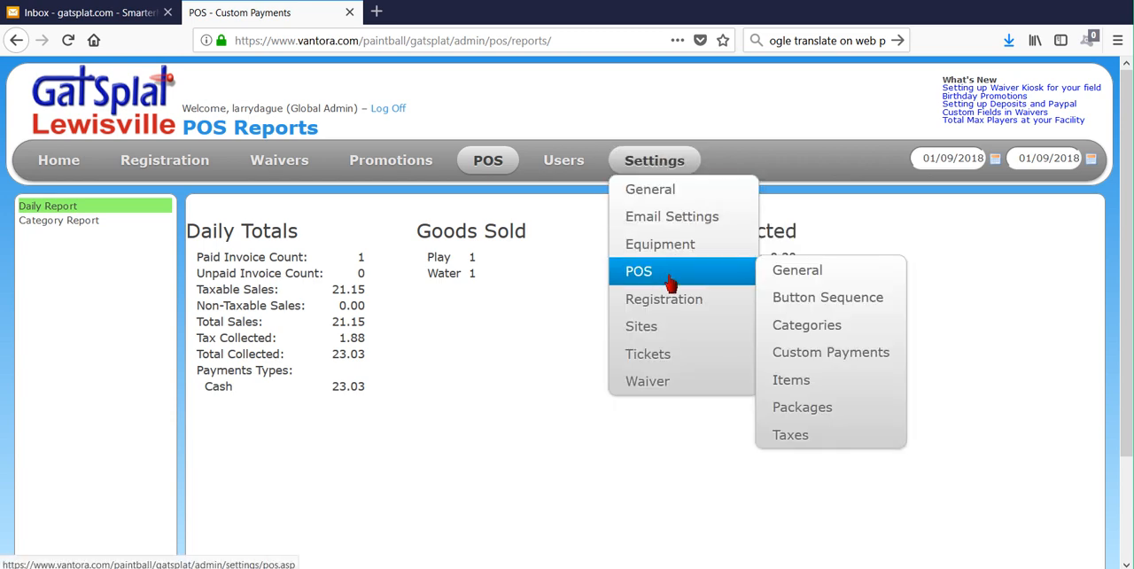